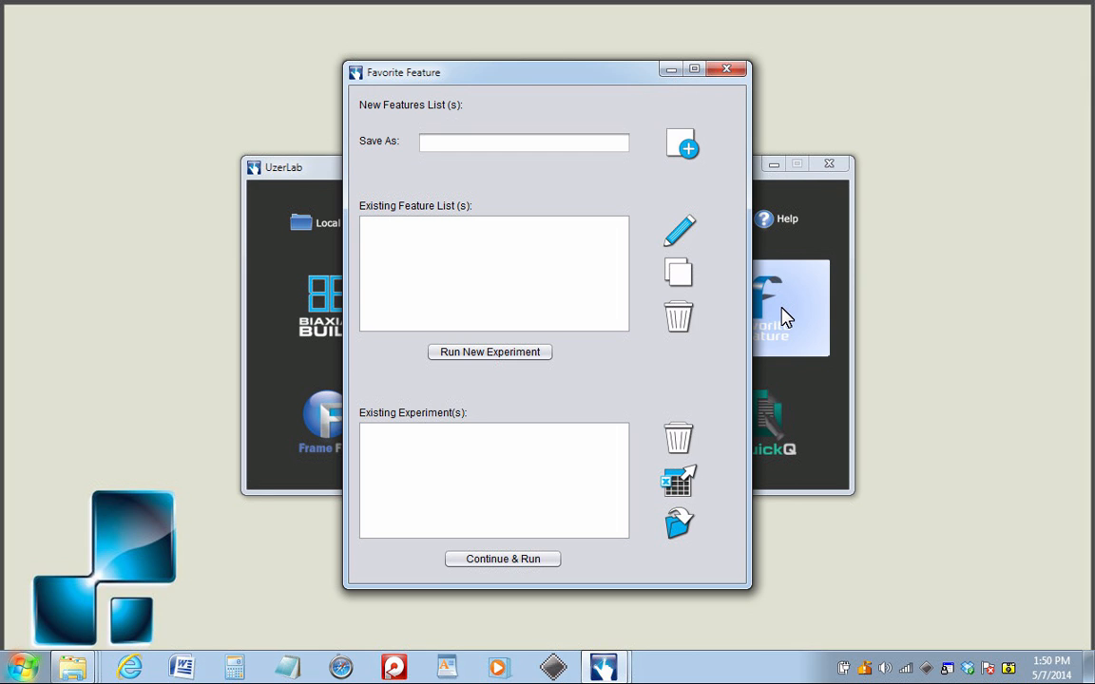
Create a new feature list named mp3.
{"action": "left_click", "coordinate": [529, 147]}
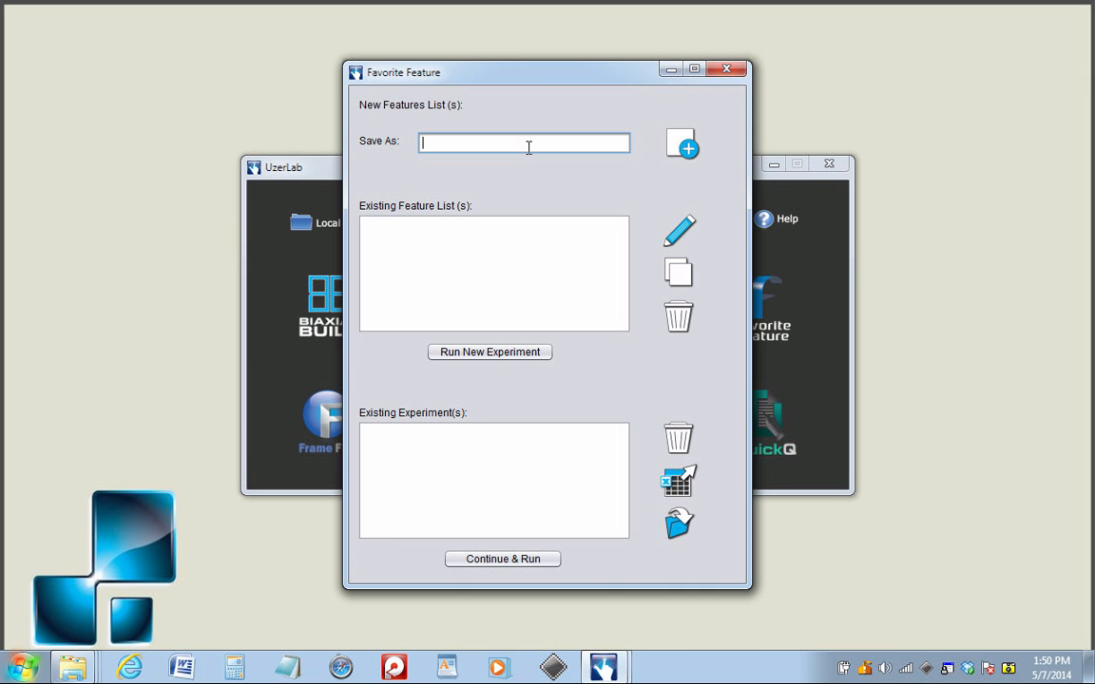
{"action": "type", "text": "mp3"}
{"action": "left_click", "coordinate": [685, 142]}
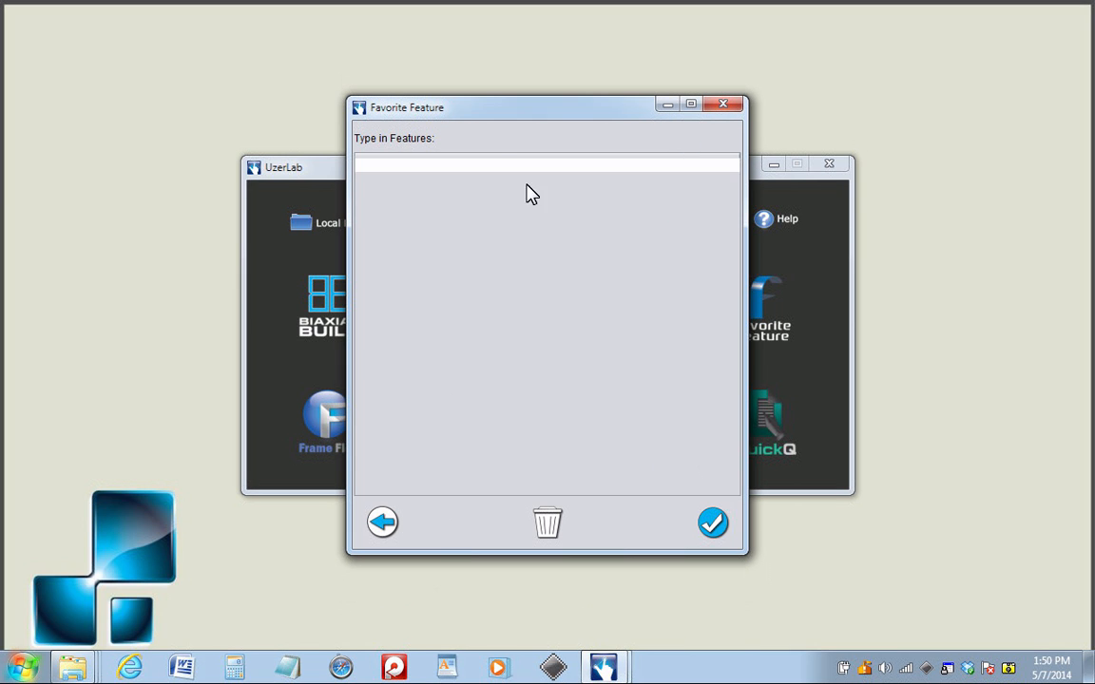
Add play, pause and stop as the list's features, confirm it, and select mp3.
{"action": "left_click", "coordinate": [496, 165]}
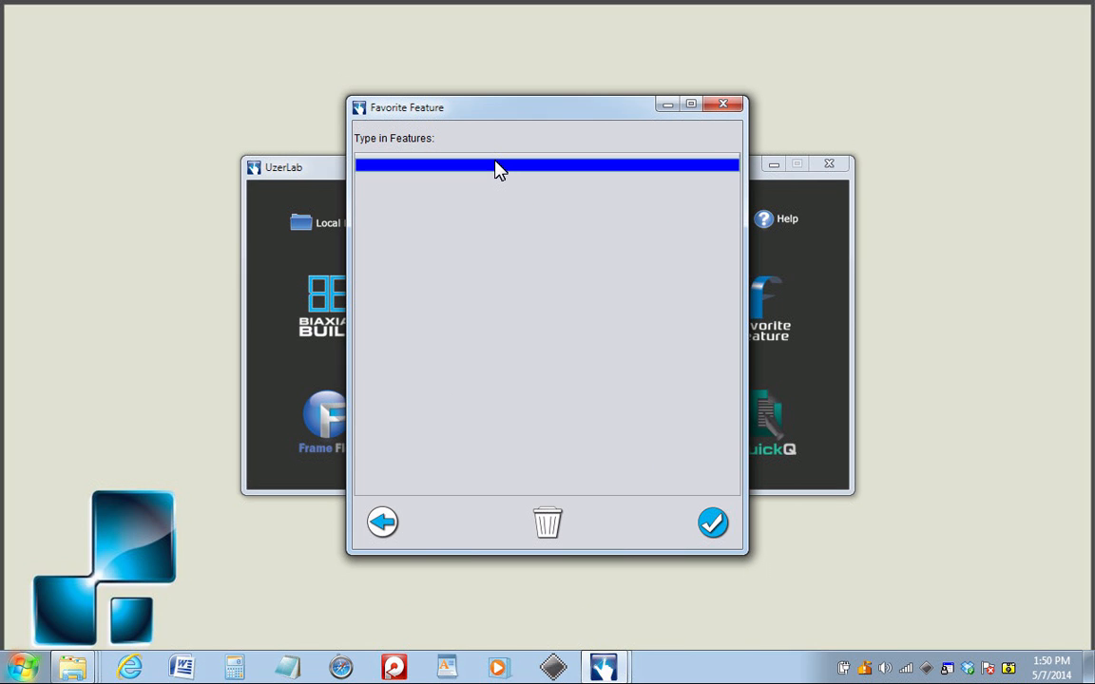
{"action": "type", "text": "pa"}
{"action": "key", "text": "BackSpace"}
{"action": "type", "text": "lay"}
{"action": "key", "text": "Return"}
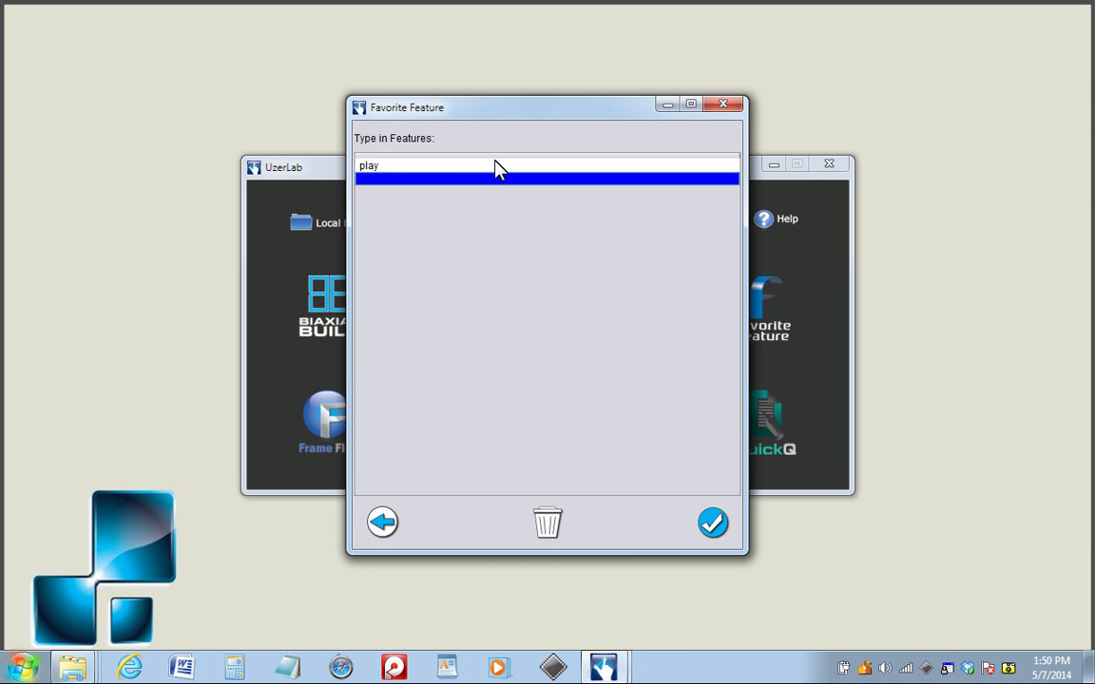
{"action": "type", "text": "pause"}
{"action": "key", "text": "Return"}
{"action": "type", "text": "stop"}
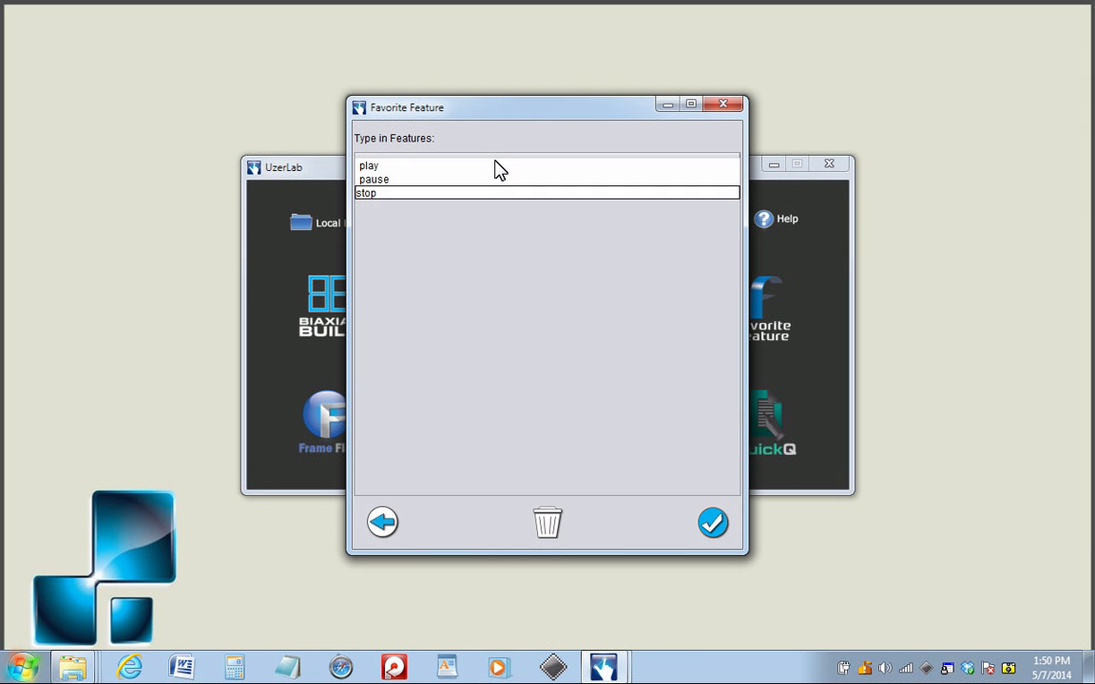
{"action": "key", "text": "Return"}
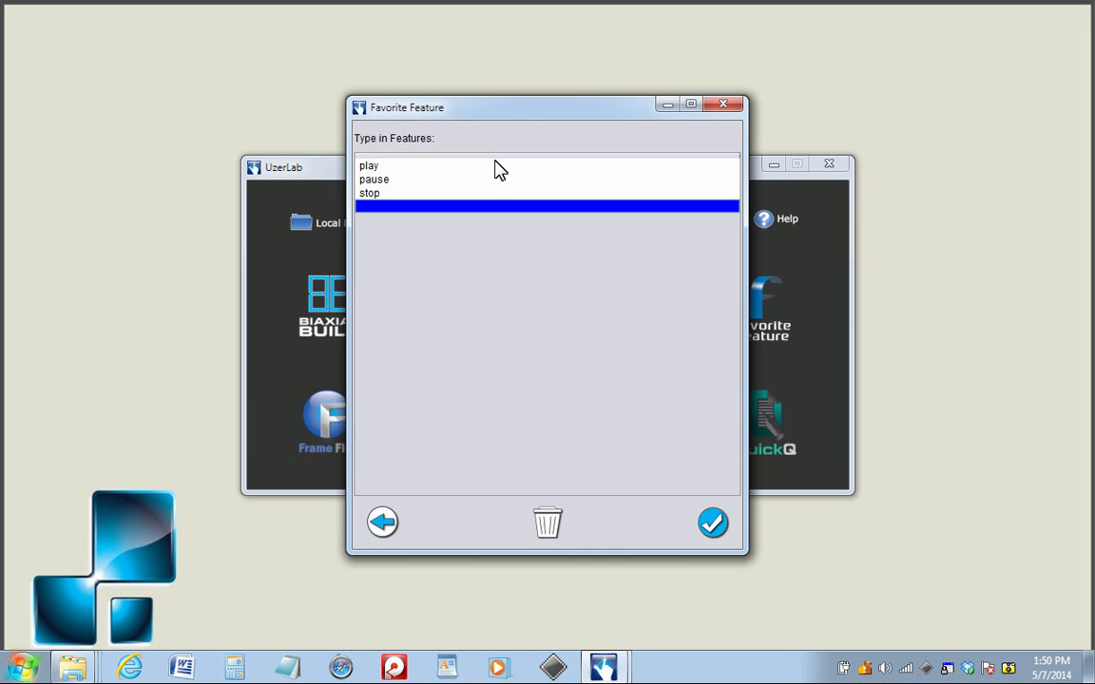
{"action": "left_click", "coordinate": [713, 526]}
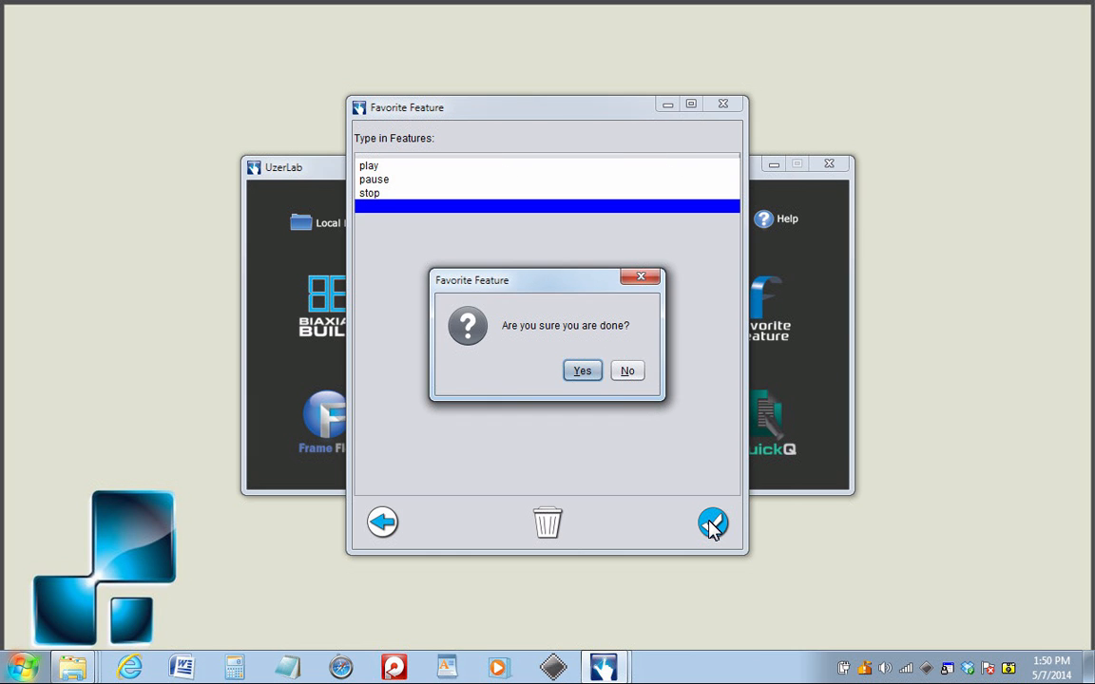
{"action": "left_click", "coordinate": [595, 373]}
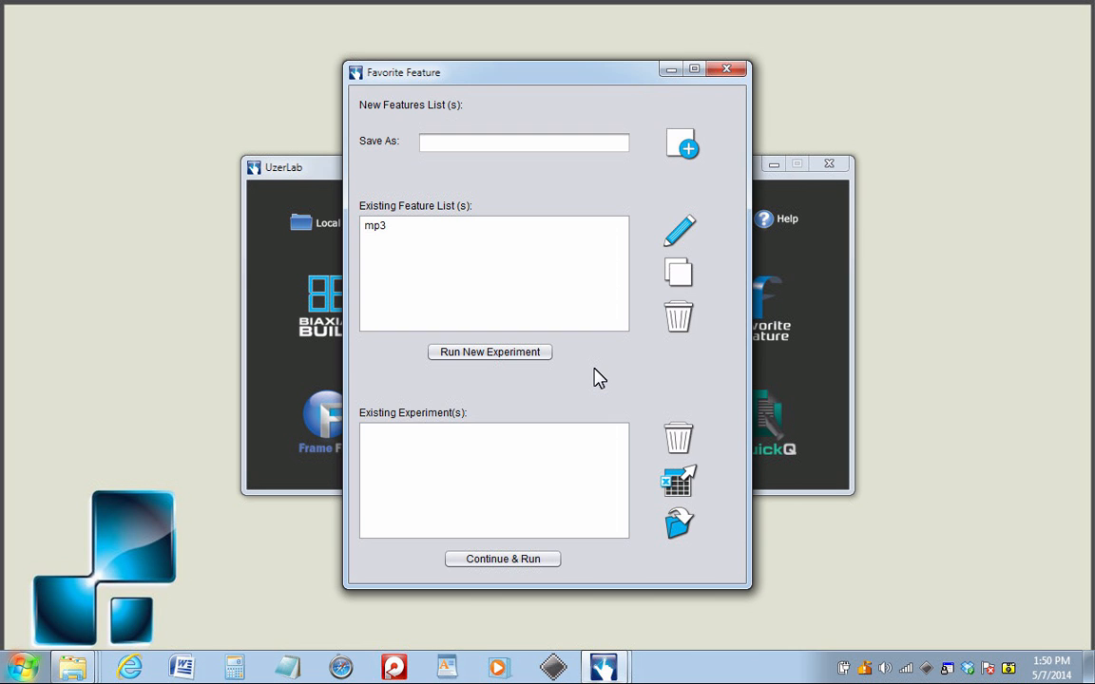
{"action": "left_click", "coordinate": [389, 225]}
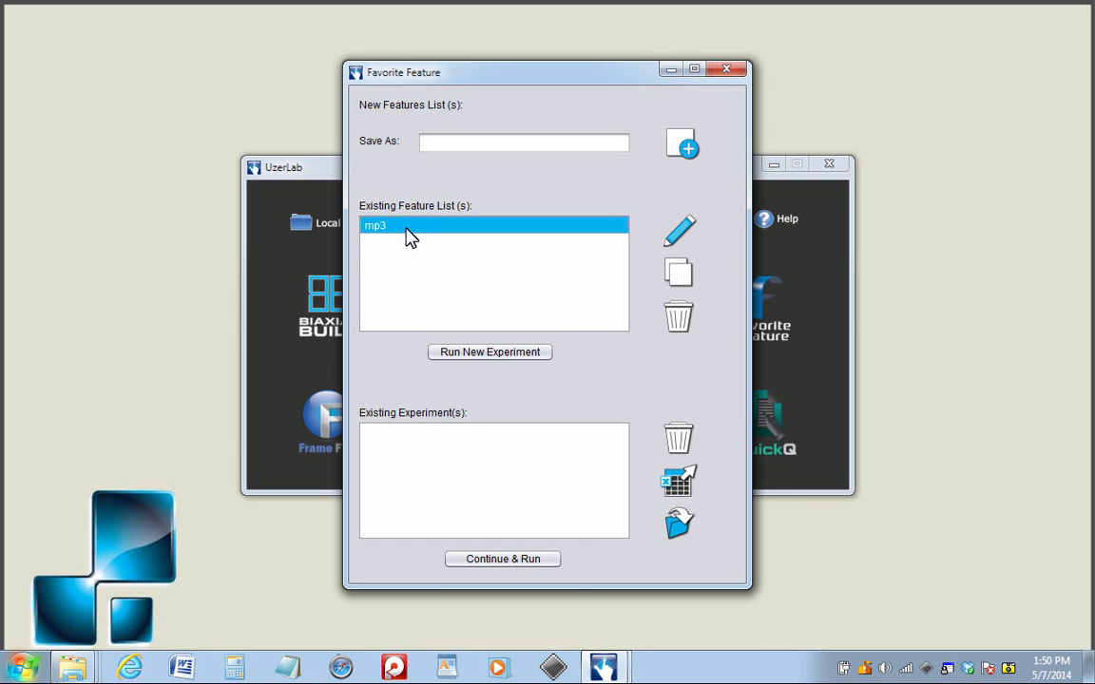
Start a new experiment named mp3X from the mp3 feature list.
{"action": "left_click", "coordinate": [513, 356]}
{"action": "type", "text": "mp3X"}
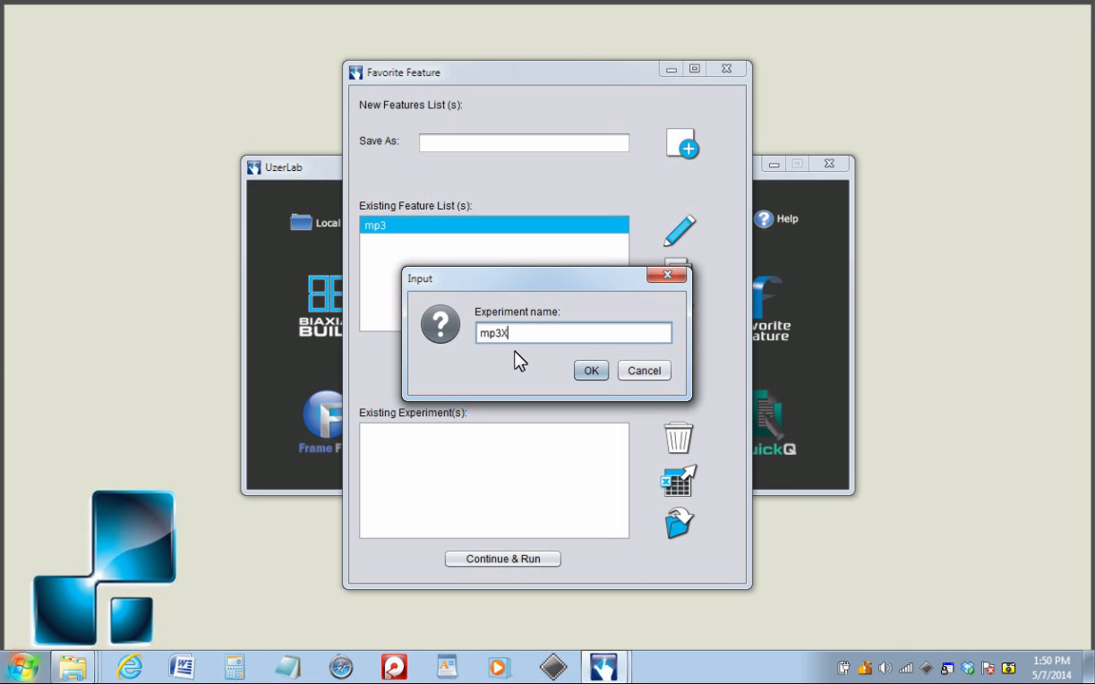
{"action": "left_click", "coordinate": [591, 371]}
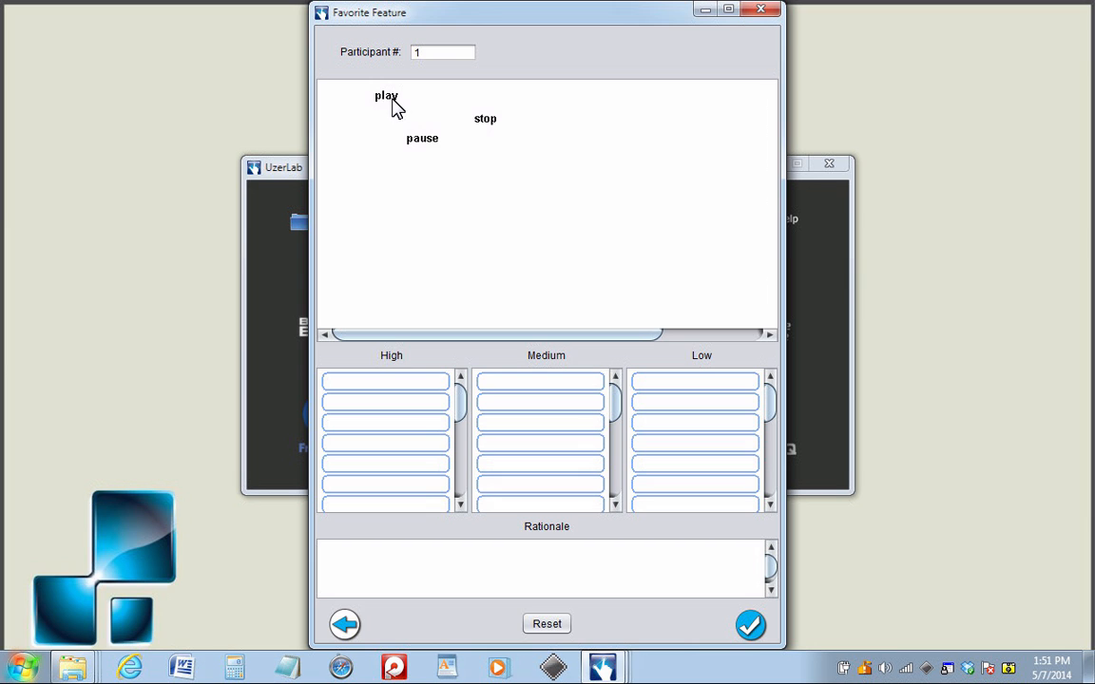
Rank play High, pause Medium and stop Low for participant 1.
{"action": "left_click_drag", "start_coordinate": [392, 99], "coordinate": [400, 377]}
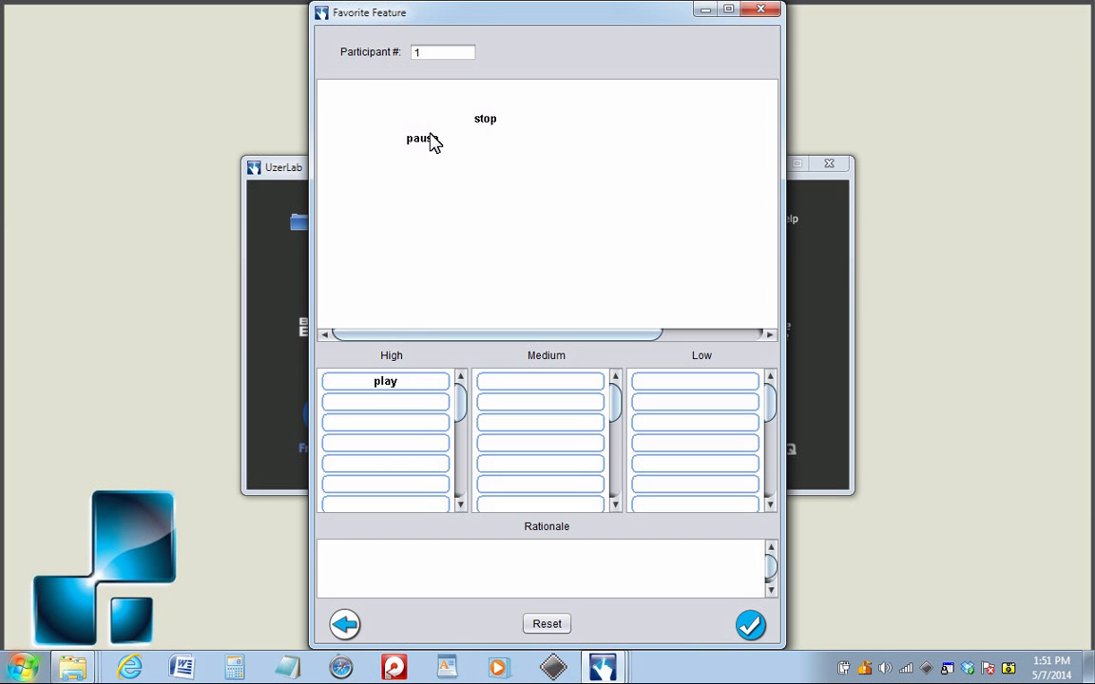
{"action": "left_click_drag", "start_coordinate": [430, 145], "coordinate": [541, 383]}
{"action": "left_click_drag", "start_coordinate": [492, 126], "coordinate": [702, 382]}
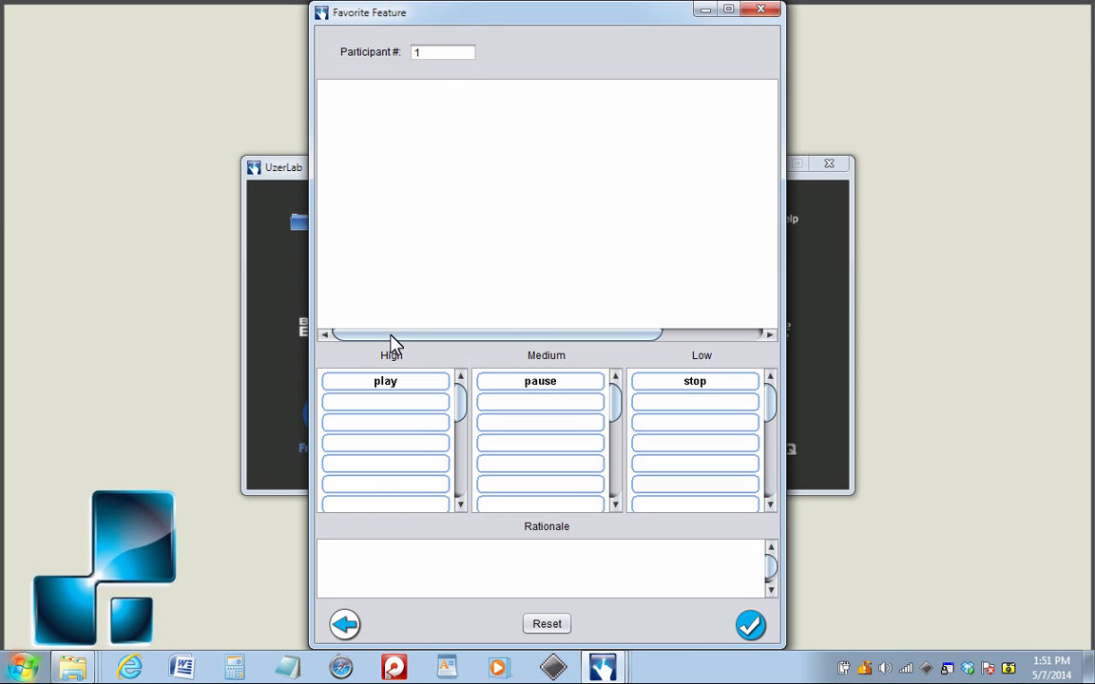
Write participant 1's rationale about liking the play button and submit the ratings.
{"action": "left_click", "coordinate": [434, 558]}
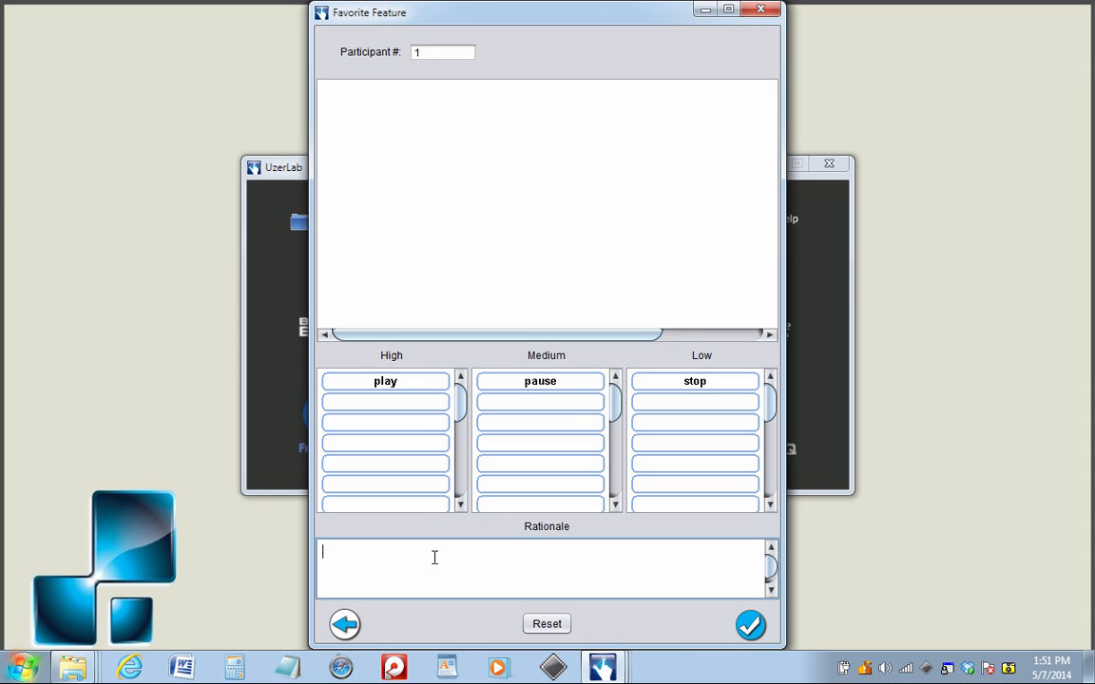
{"action": "type", "text": "I like the play button the best.....etc"}
{"action": "left_click", "coordinate": [758, 632]}
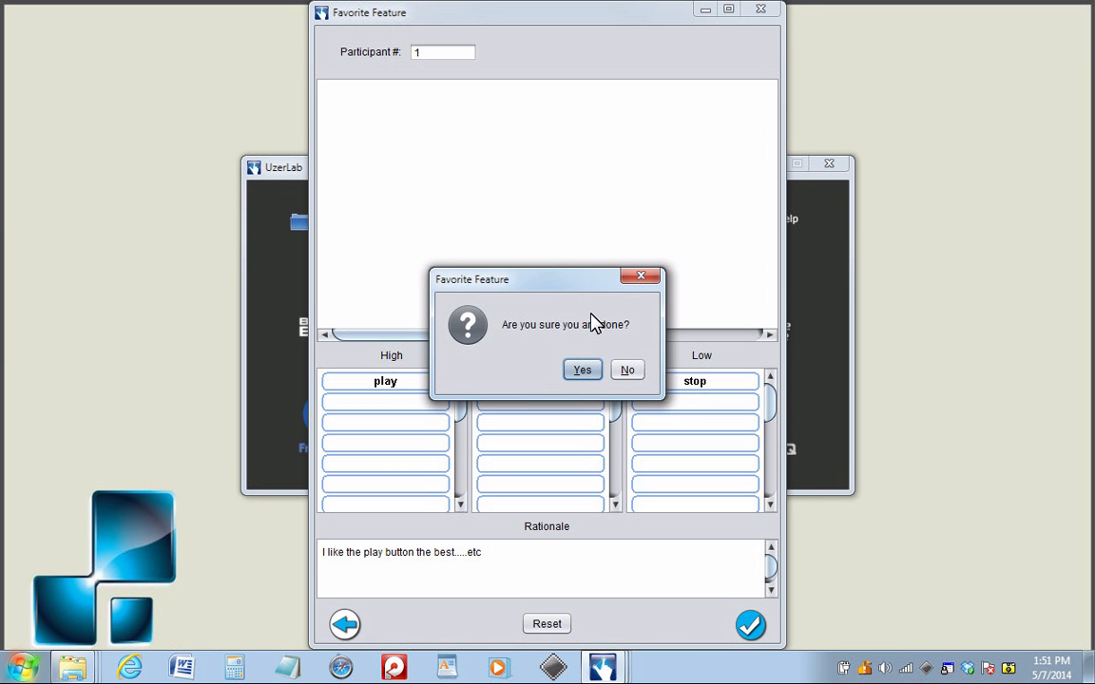
{"action": "left_click", "coordinate": [585, 373]}
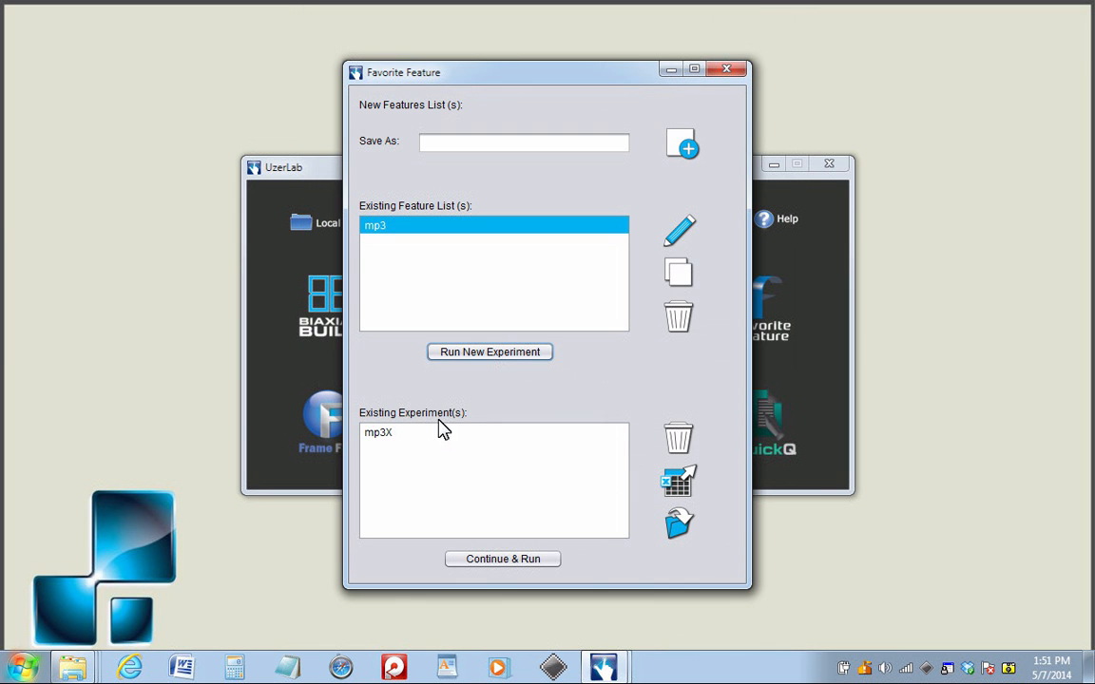
Continue mp3X with participant 2, ranking pause High, stop Medium and play Low.
{"action": "left_click", "coordinate": [432, 433]}
{"action": "left_click", "coordinate": [537, 561]}
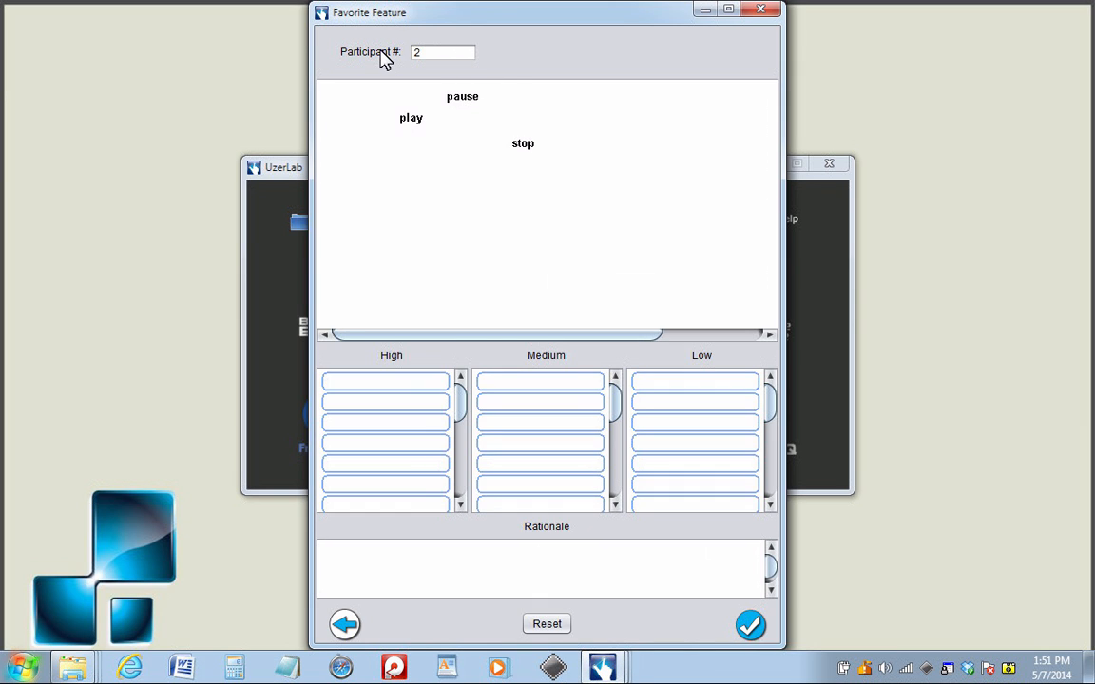
{"action": "left_click_drag", "start_coordinate": [467, 105], "coordinate": [432, 380]}
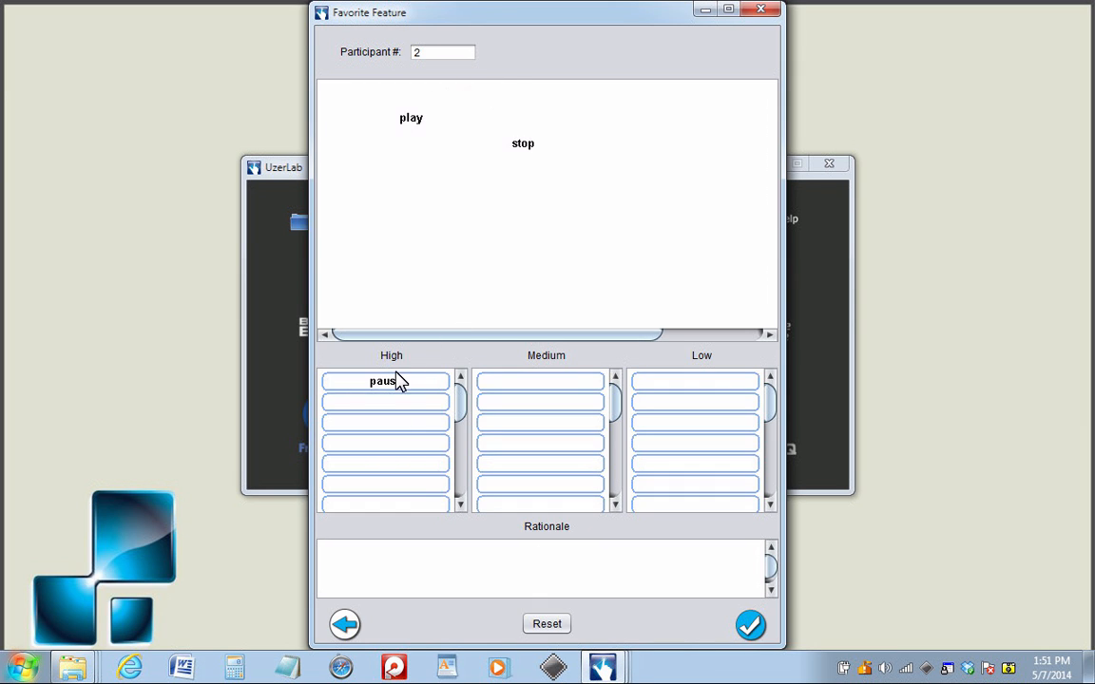
{"action": "left_click_drag", "start_coordinate": [523, 146], "coordinate": [539, 383]}
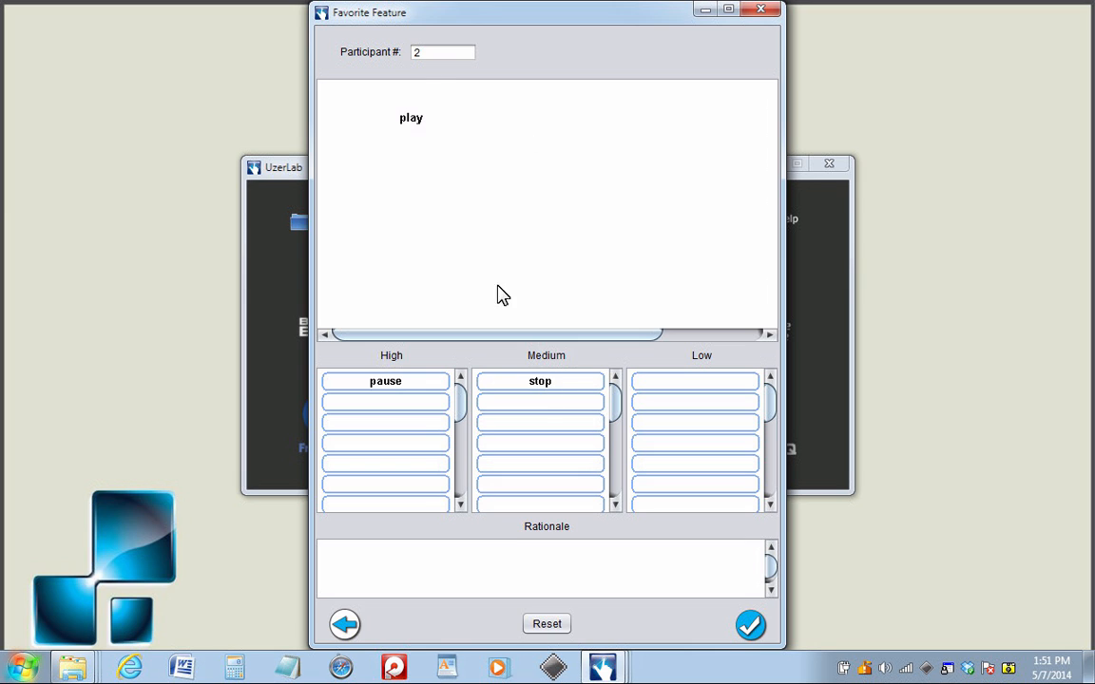
{"action": "left_click_drag", "start_coordinate": [410, 126], "coordinate": [684, 386]}
Enter participant 2's rationale and submit the final ranking.
{"action": "left_click", "coordinate": [505, 544]}
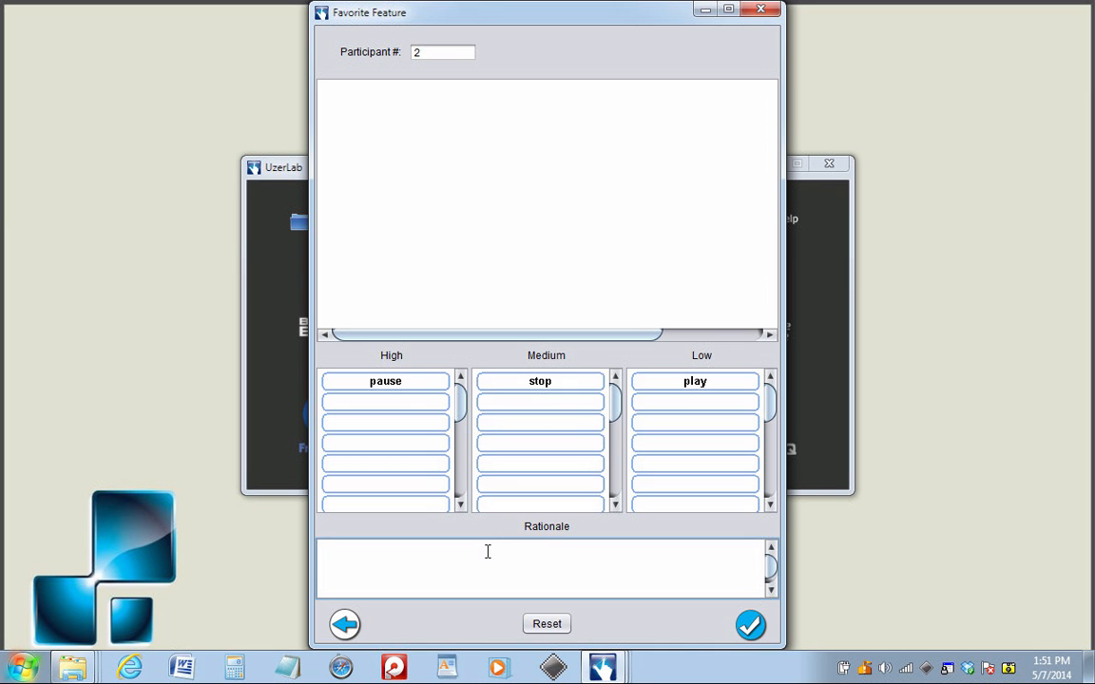
{"action": "type", "text": "jaslfdjsadlkfjsladjf"}
{"action": "left_click", "coordinate": [750, 626]}
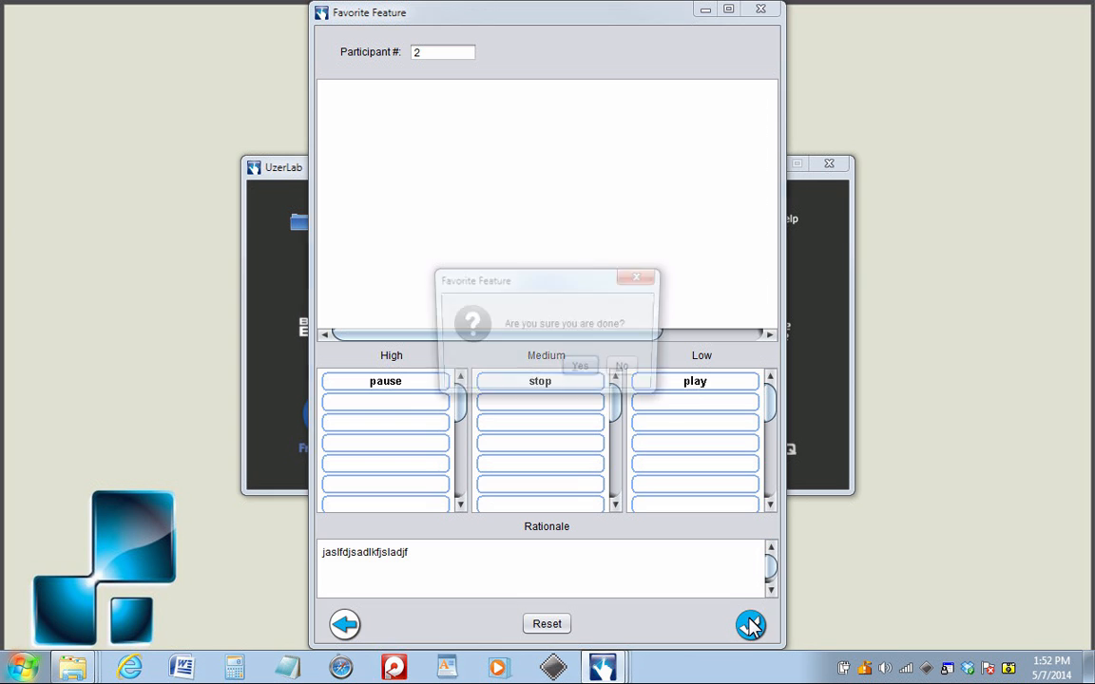
{"action": "left_click", "coordinate": [579, 370]}
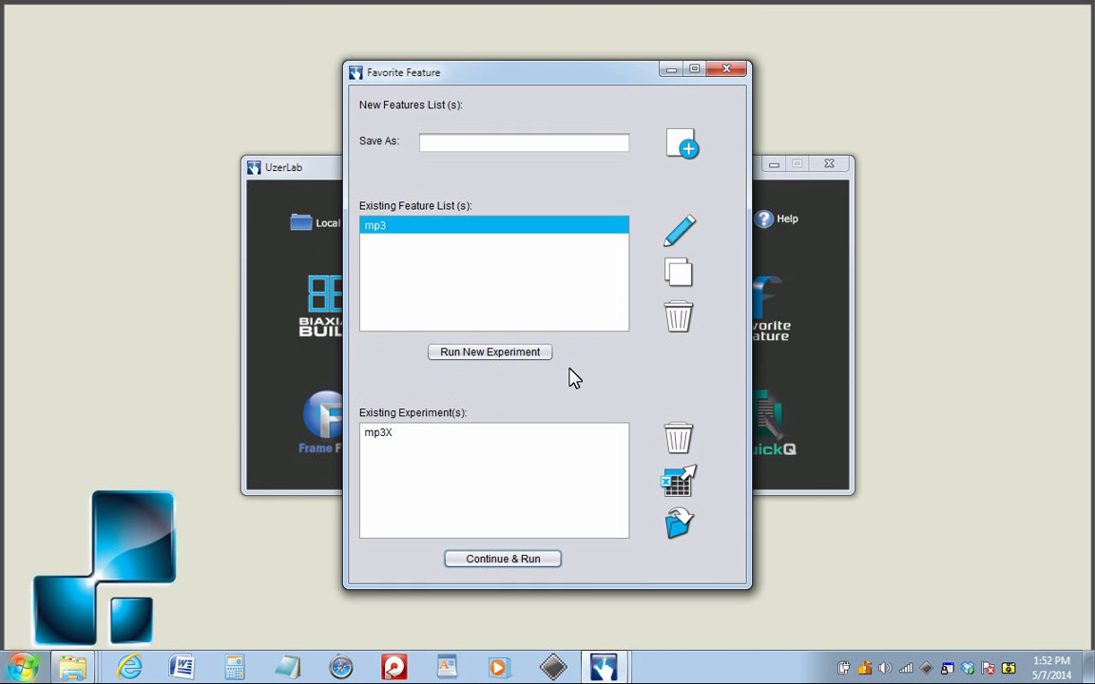
Export the mp3X analysis to Excel and open its results folder.
{"action": "left_click", "coordinate": [430, 436]}
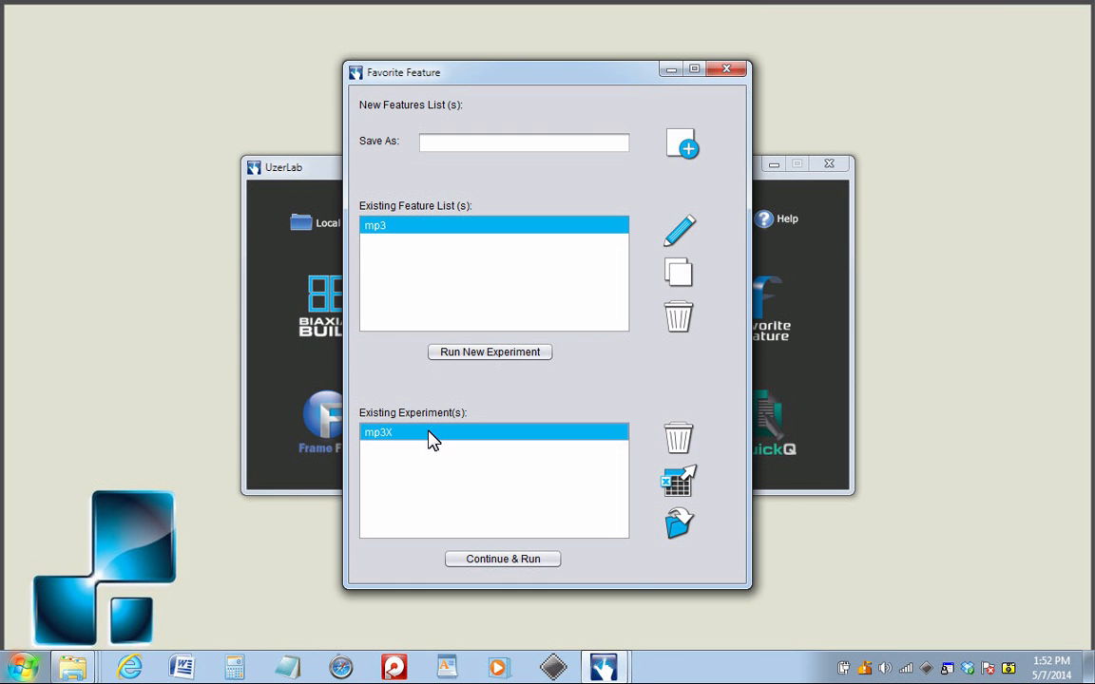
{"action": "left_click", "coordinate": [679, 487]}
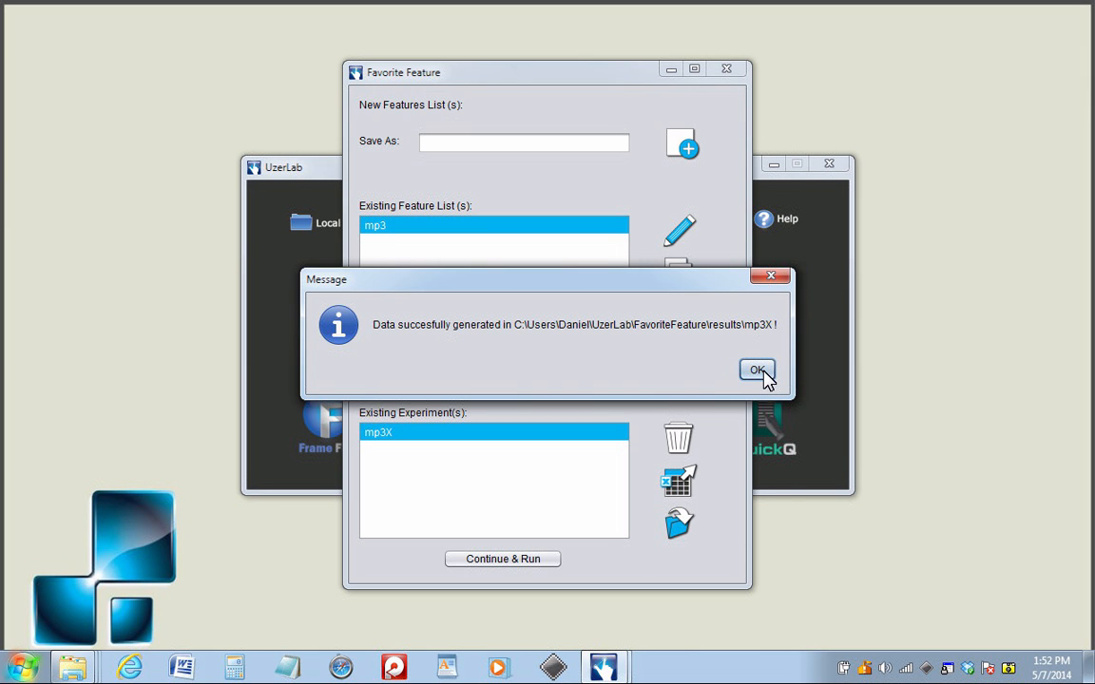
{"action": "left_click", "coordinate": [757, 371]}
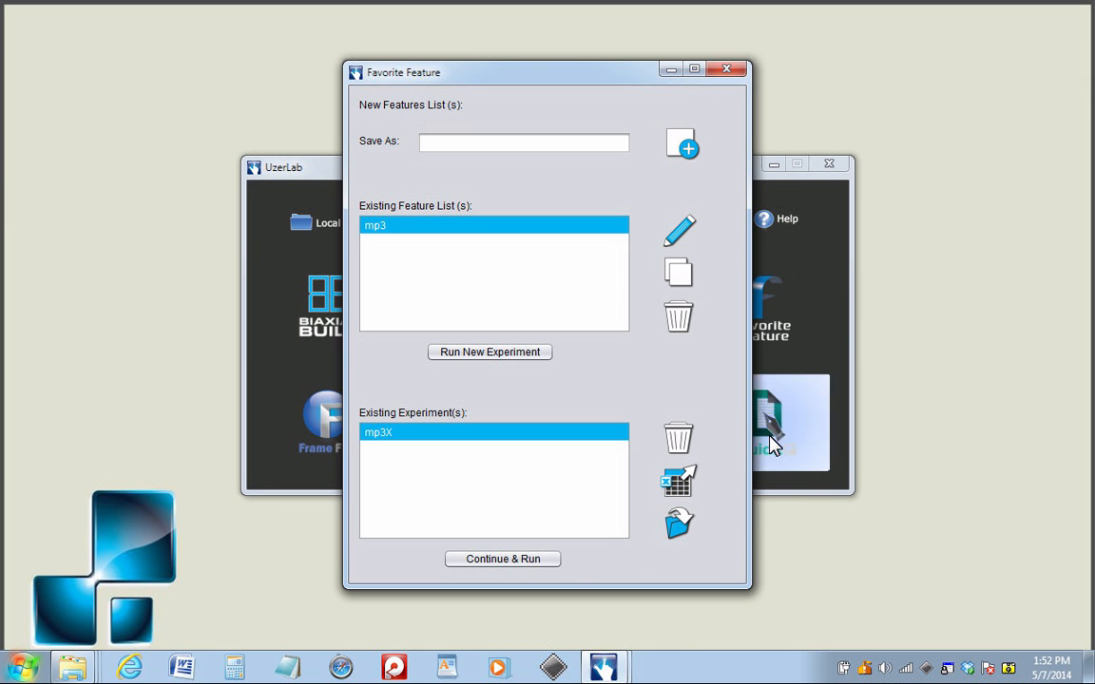
{"action": "left_click", "coordinate": [680, 522]}
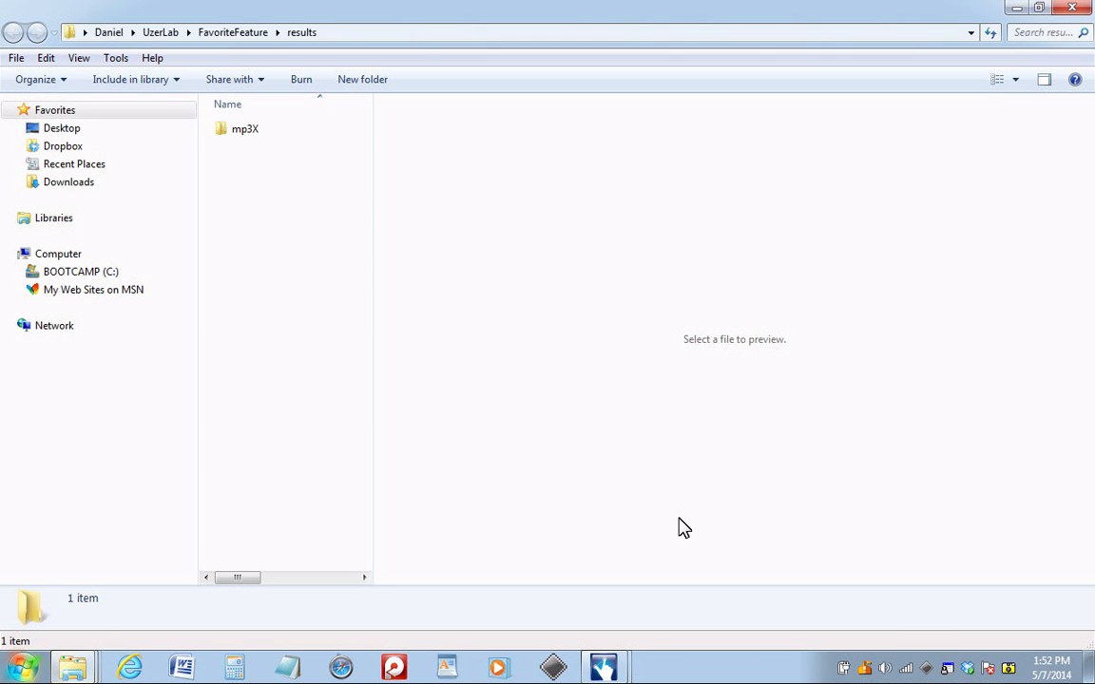
Open mp3X_FavoriteFeature.xlsx from the mp3X results folder in Excel.
{"action": "double_click", "coordinate": [258, 136]}
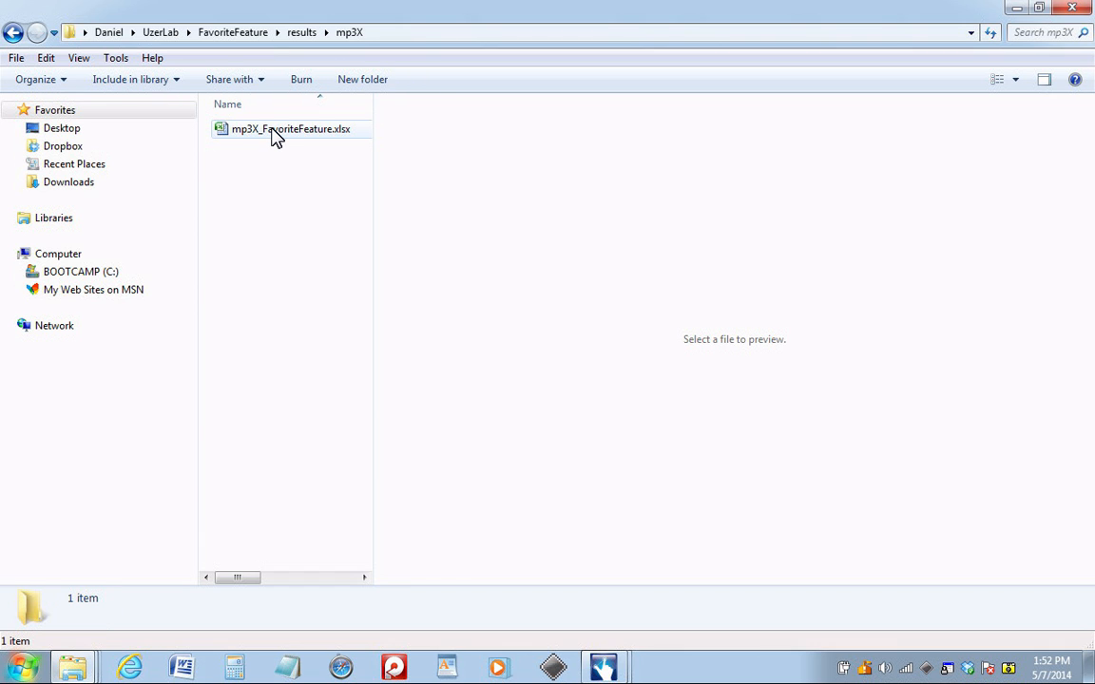
{"action": "double_click", "coordinate": [274, 136]}
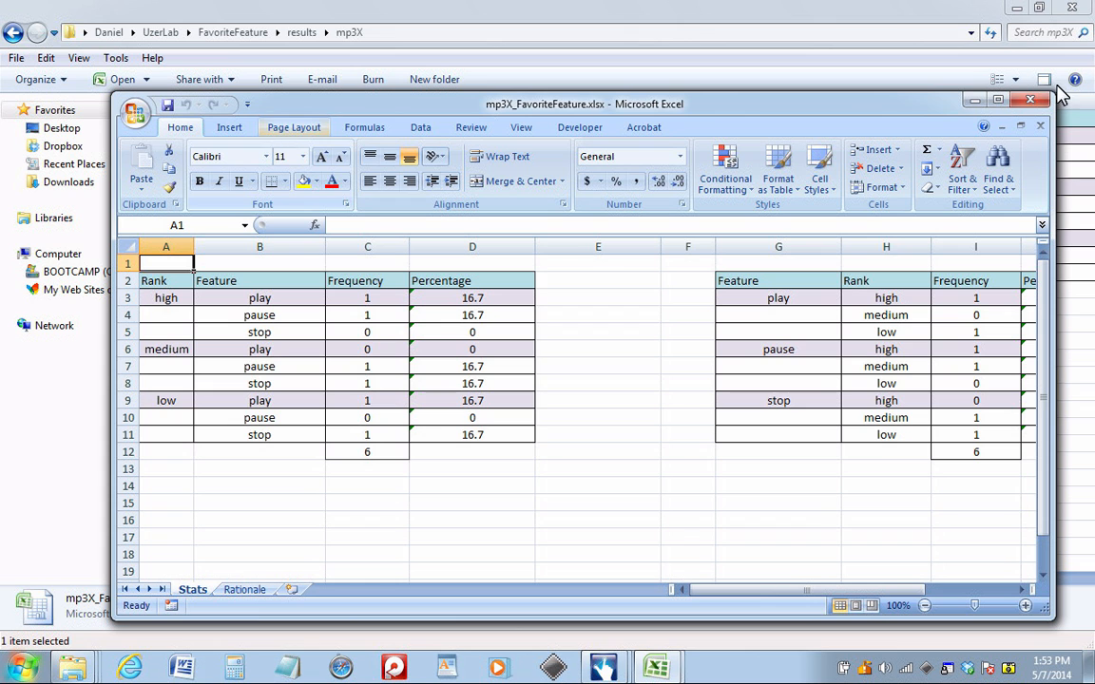
Maximize the Excel window and scroll right to the 33.3% Combined Percentage column.
{"action": "left_click", "coordinate": [1020, 99]}
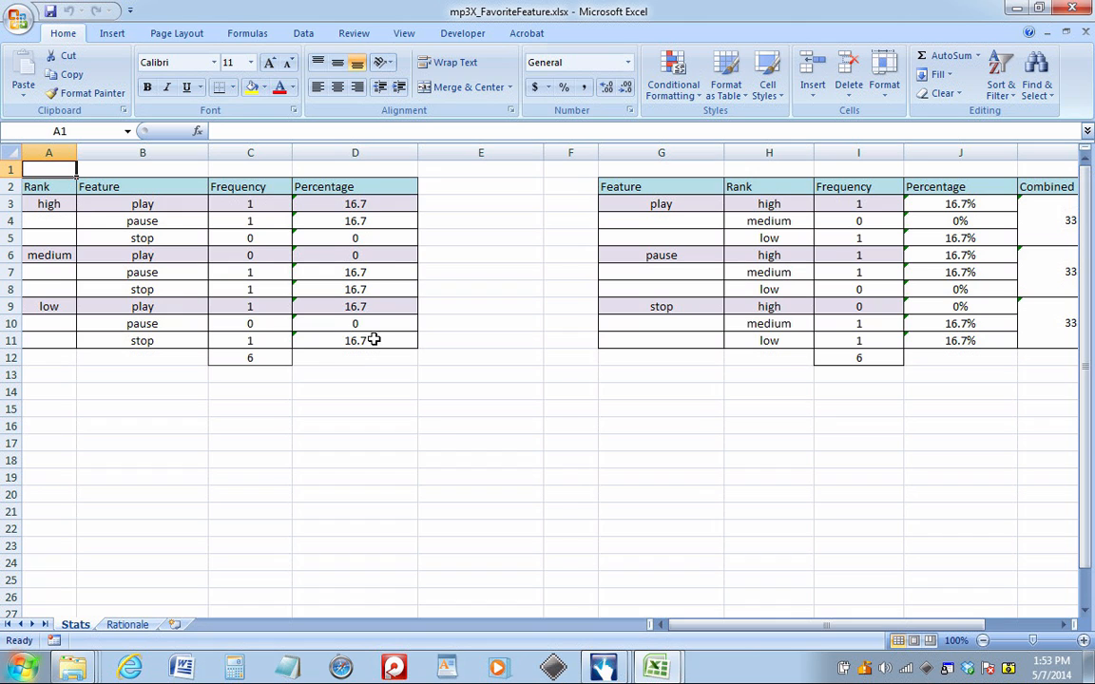
{"action": "left_click_drag", "start_coordinate": [692, 632], "coordinate": [743, 636]}
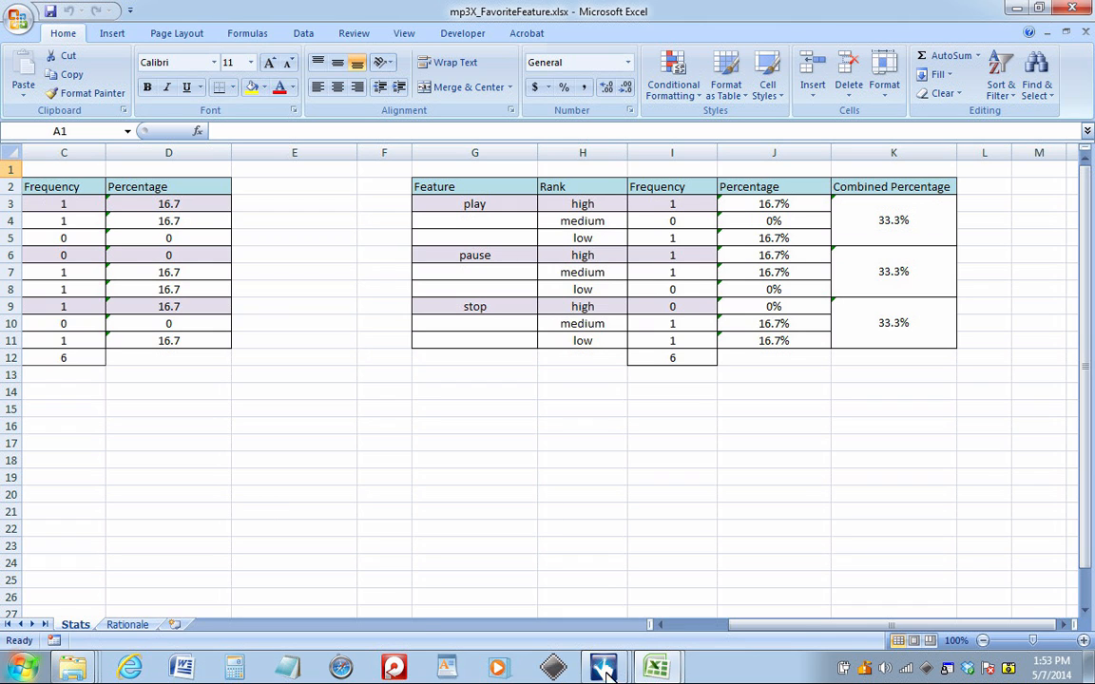
Return to UzerLab's main window and open its Local Results folder.
{"action": "mouse_move", "coordinate": [603, 667]}
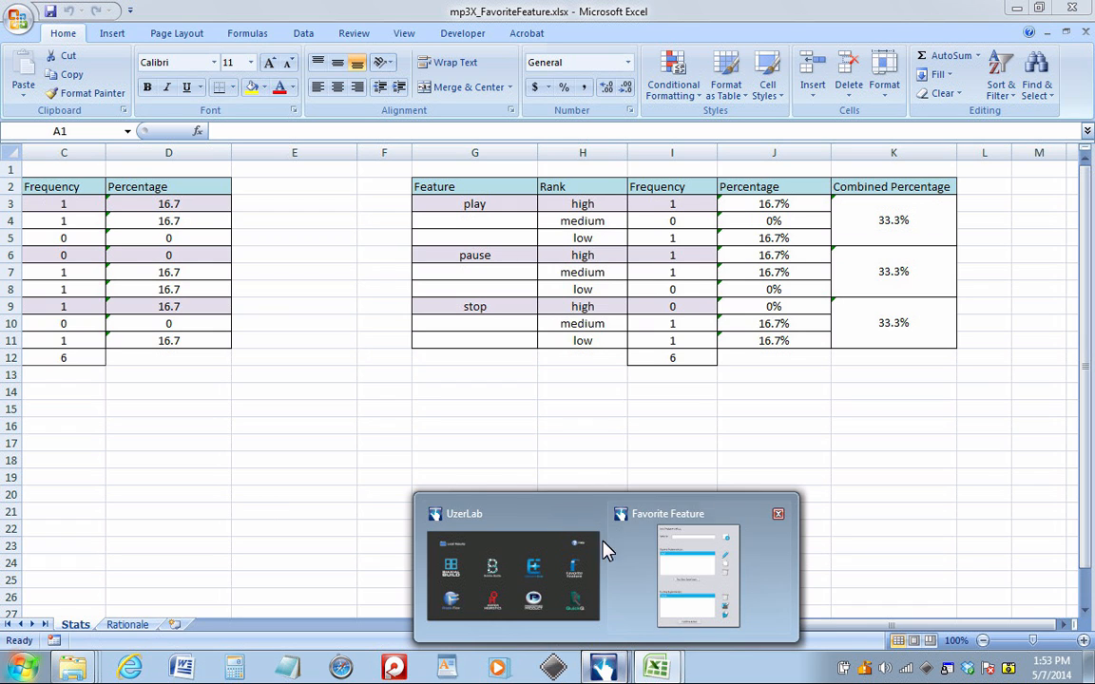
{"action": "left_click", "coordinate": [549, 532]}
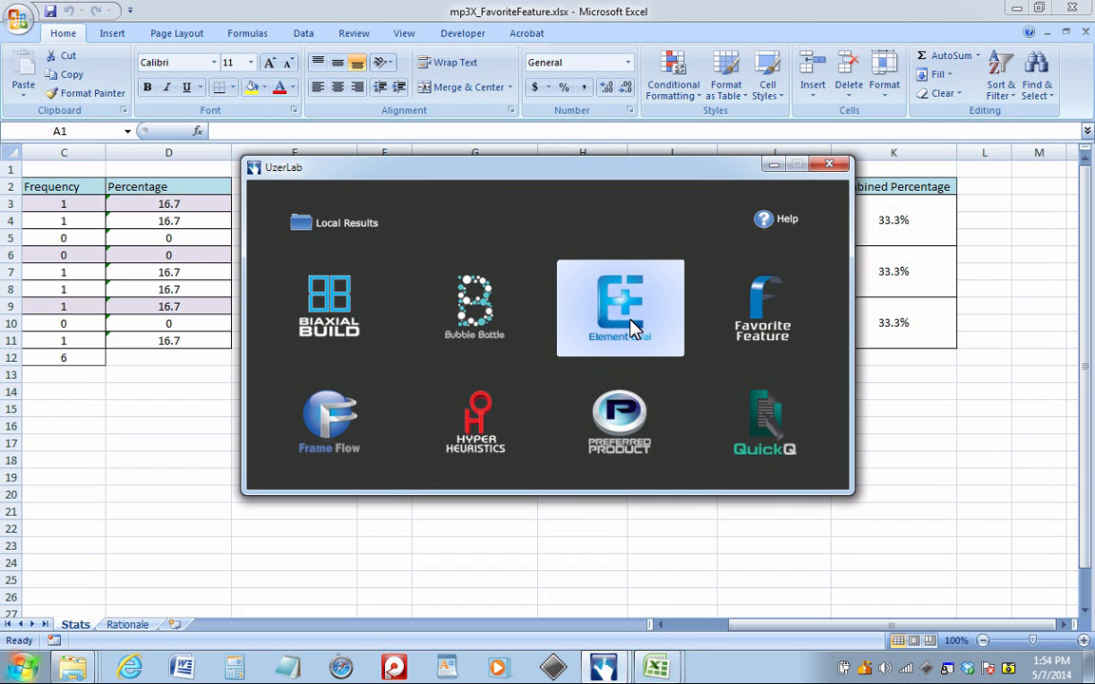
{"action": "left_click", "coordinate": [353, 225]}
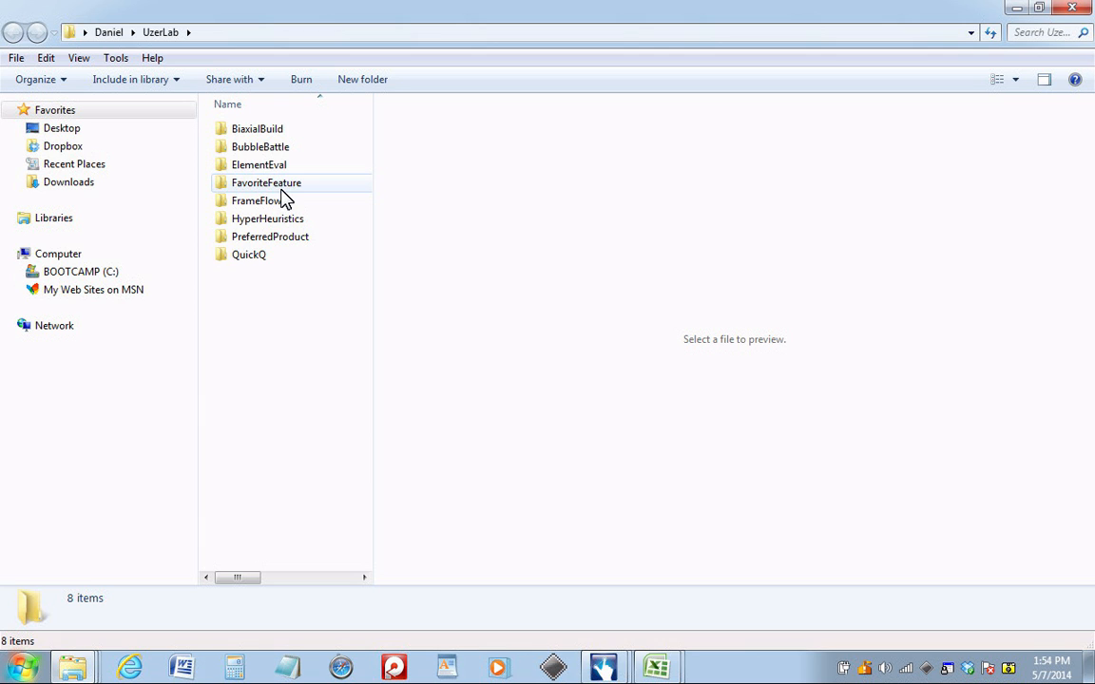
Go into FavoriteFeature\results to show the mp3X experiment folder.
{"action": "double_click", "coordinate": [282, 188]}
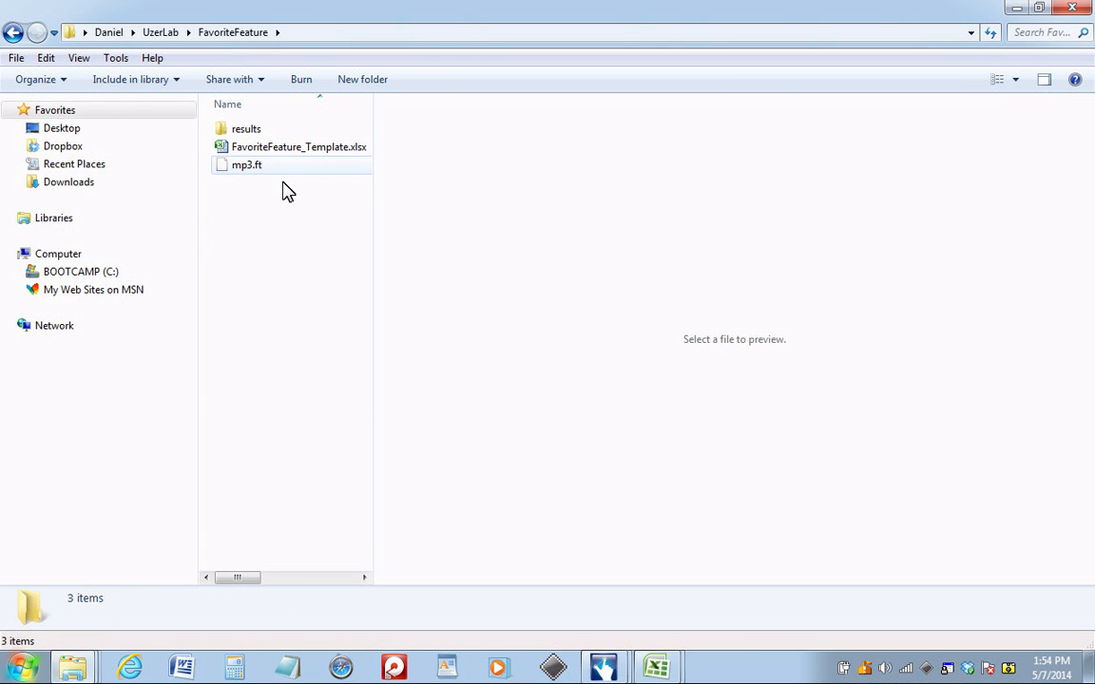
{"action": "double_click", "coordinate": [264, 138]}
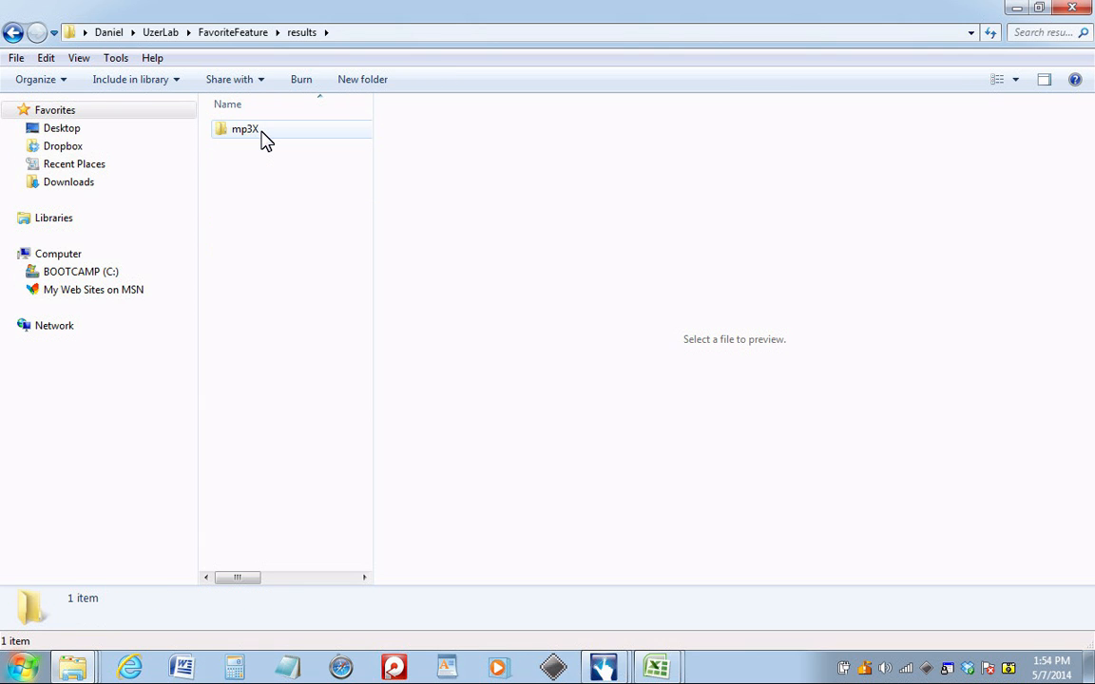